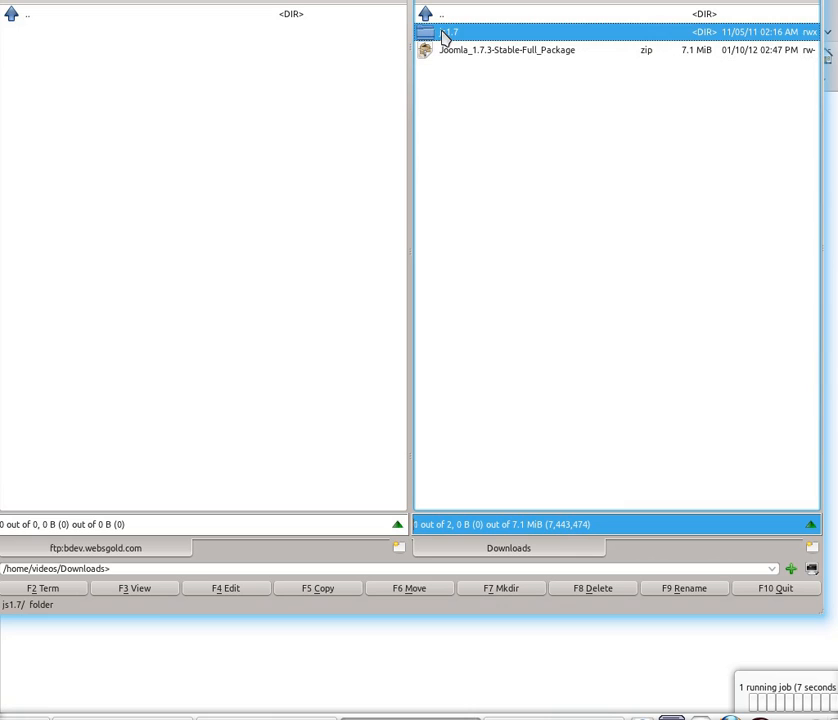
# Step: Copy Joomla.Start.php from the js1.7 folder to the FTP server, then switch to Firefox
pyautogui.doubleClick(446, 36)
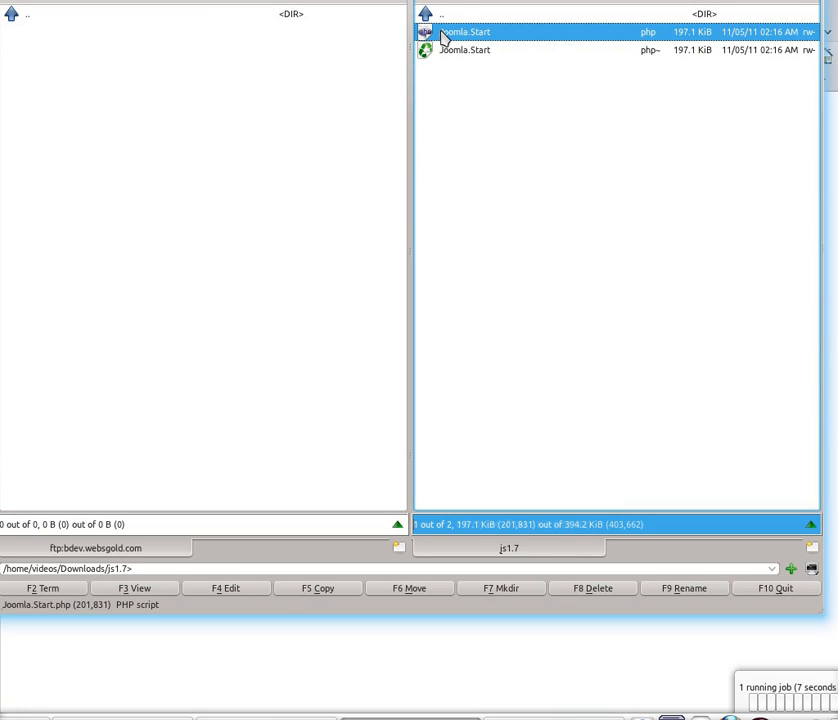
pyautogui.moveTo(445, 36); pyautogui.dragTo(352, 80)
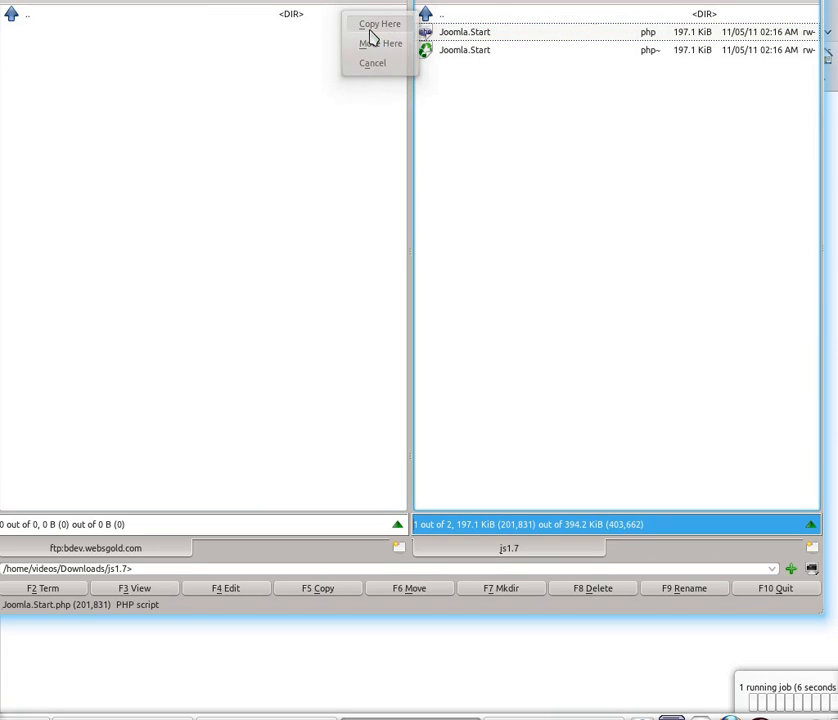
pyautogui.click(370, 30)
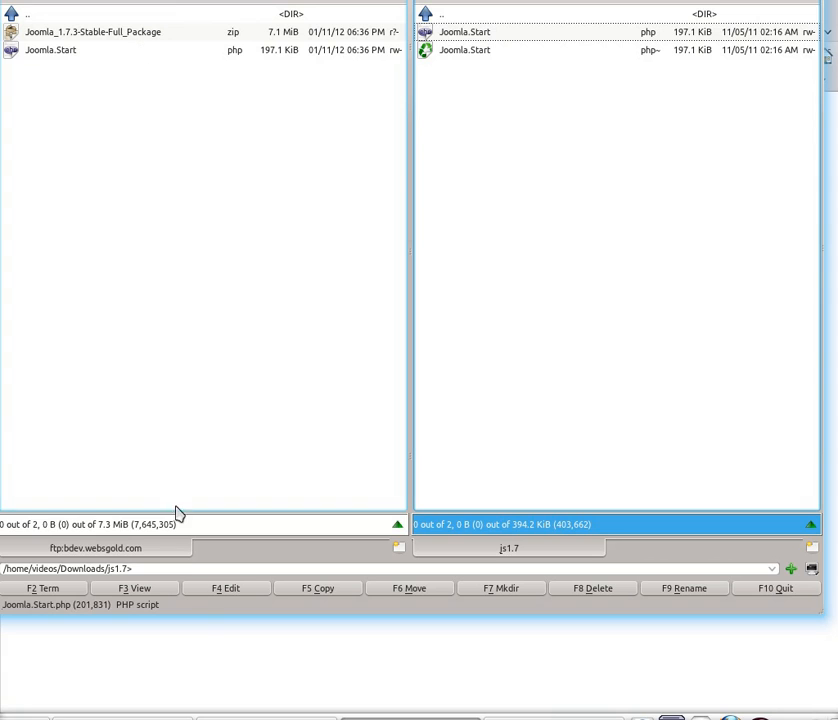
pyautogui.click(205, 659)
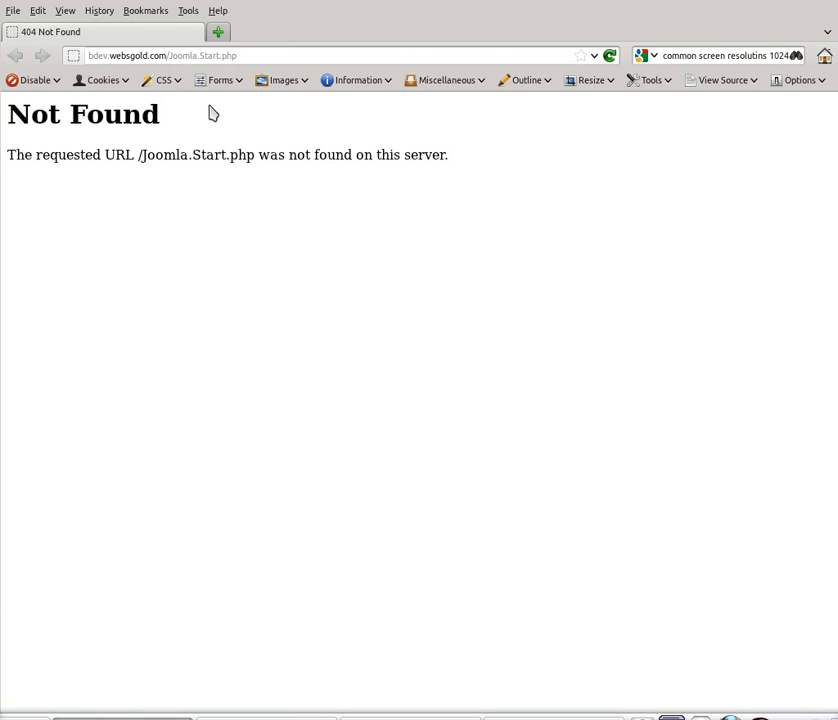
# Step: Reload bdev.websgold.com/Joomla.Start.php so the JoomlaPlug Automatic Installer form loads
pyautogui.moveTo(140, 155)
pyautogui.mouseDown()
pyautogui.moveTo(157, 156)
pyautogui.moveTo(146, 157)
pyautogui.mouseUp()
pyautogui.click(201, 155)
pyautogui.click(607, 58)
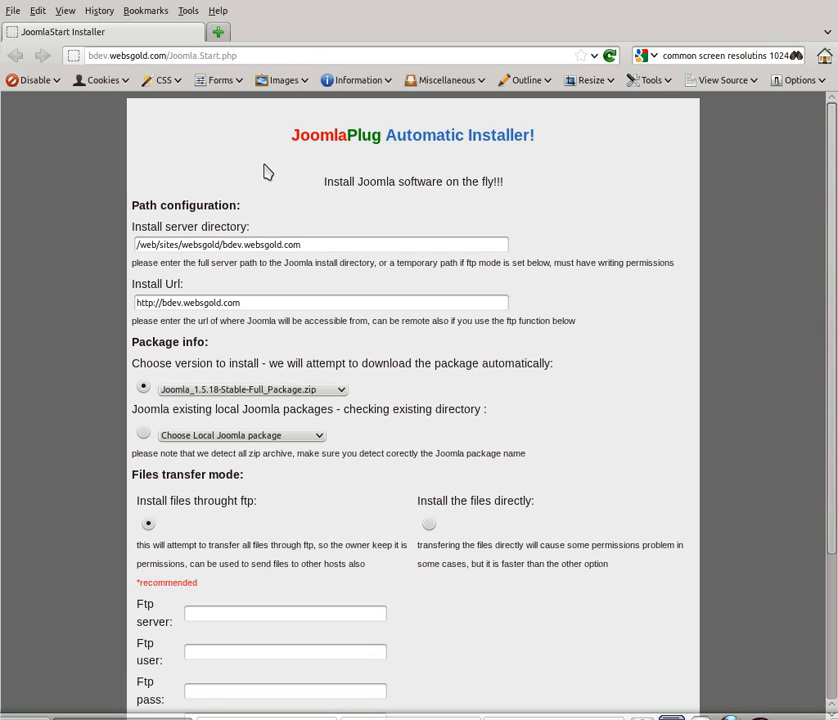
# Step: Install the local Joomla_1.7.3-Stable-Full_Package.zip by copying files directly, and start the install
pyautogui.scroll(-1, 267, 174)
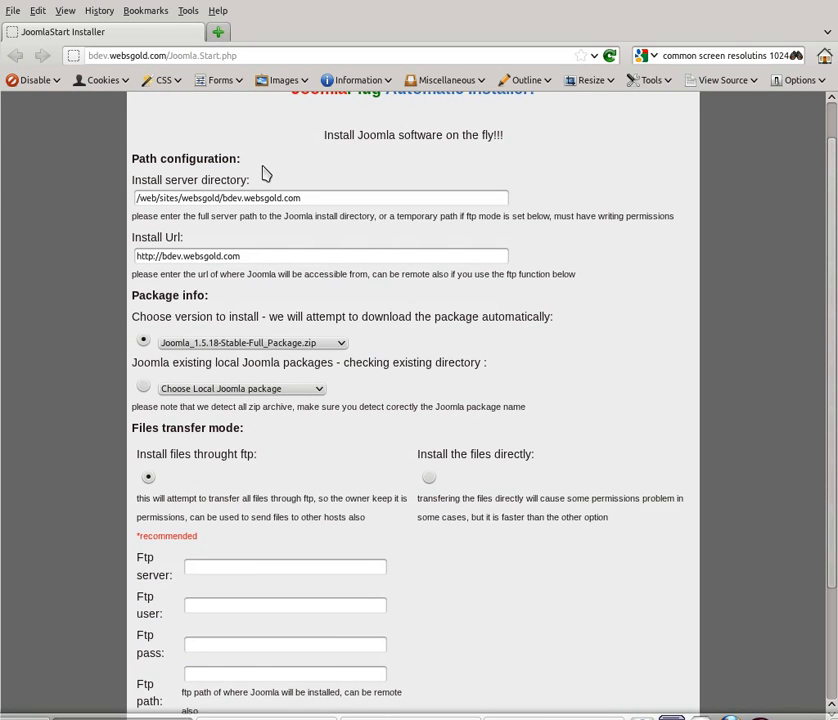
pyautogui.click(145, 387)
pyautogui.click(214, 390)
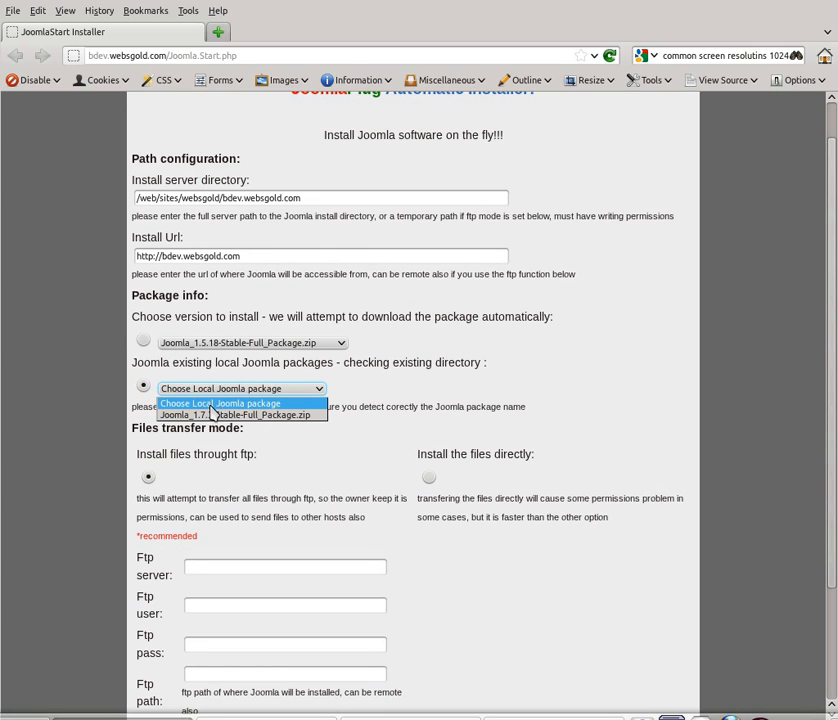
pyautogui.click(207, 414)
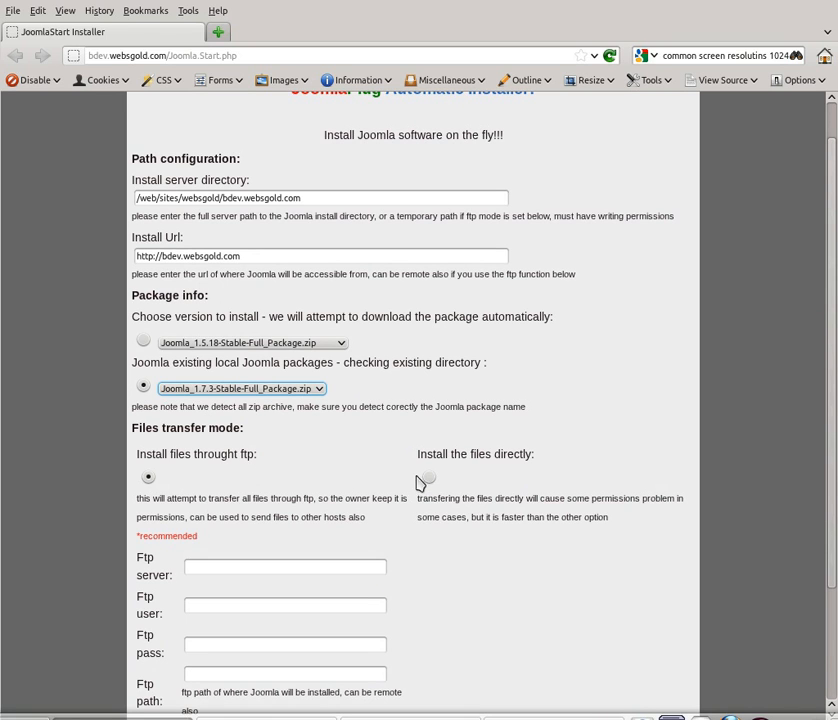
pyautogui.click(426, 479)
pyautogui.scroll(-1, 395, 458)
pyautogui.scroll(-2, 381, 450)
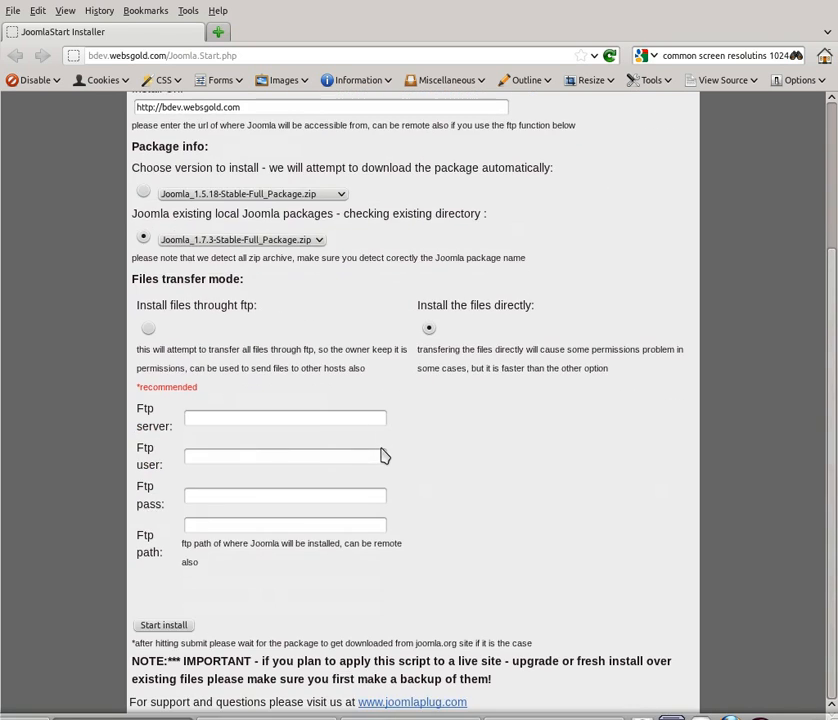
pyautogui.click(175, 630)
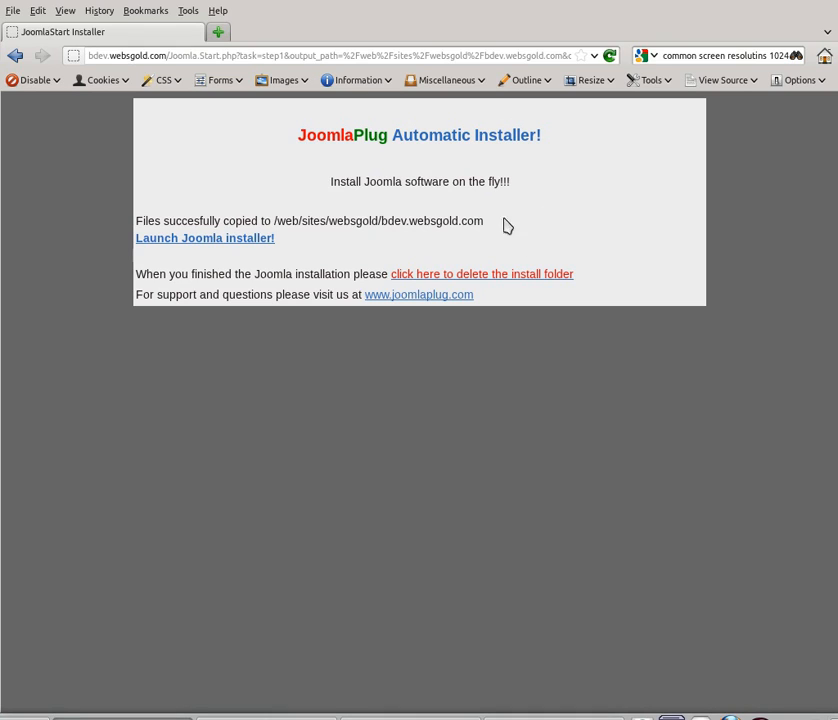
# Step: Launch the Joomla installer and advance past Language, Pre-Installation Check and License pages
pyautogui.click(221, 241)
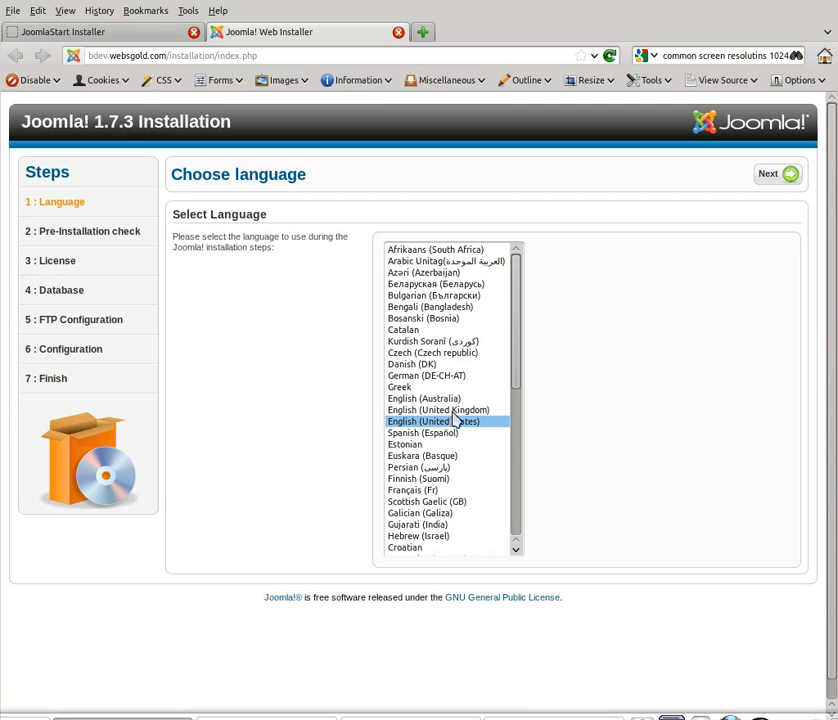
pyautogui.click(767, 177)
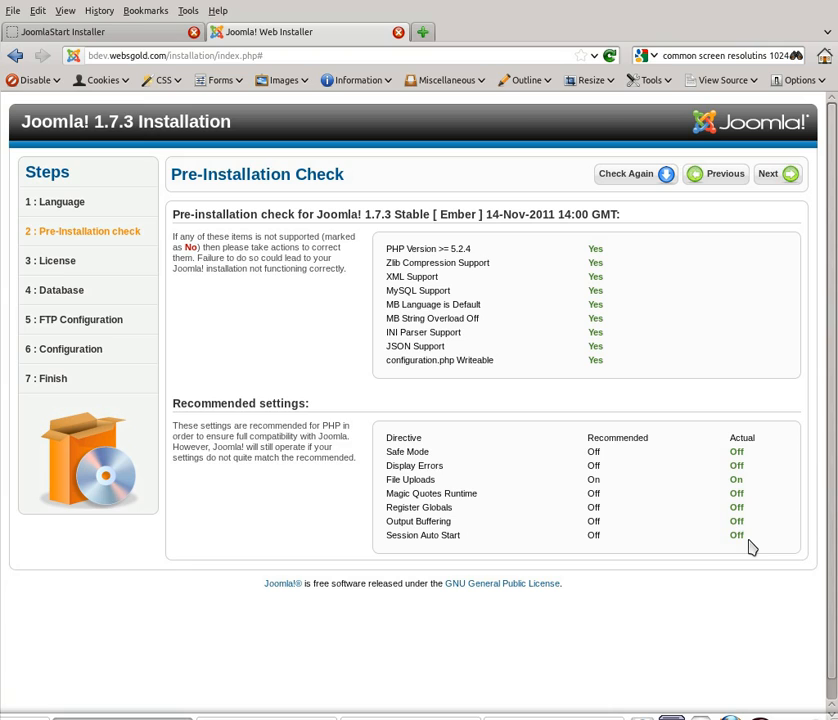
pyautogui.click(770, 175)
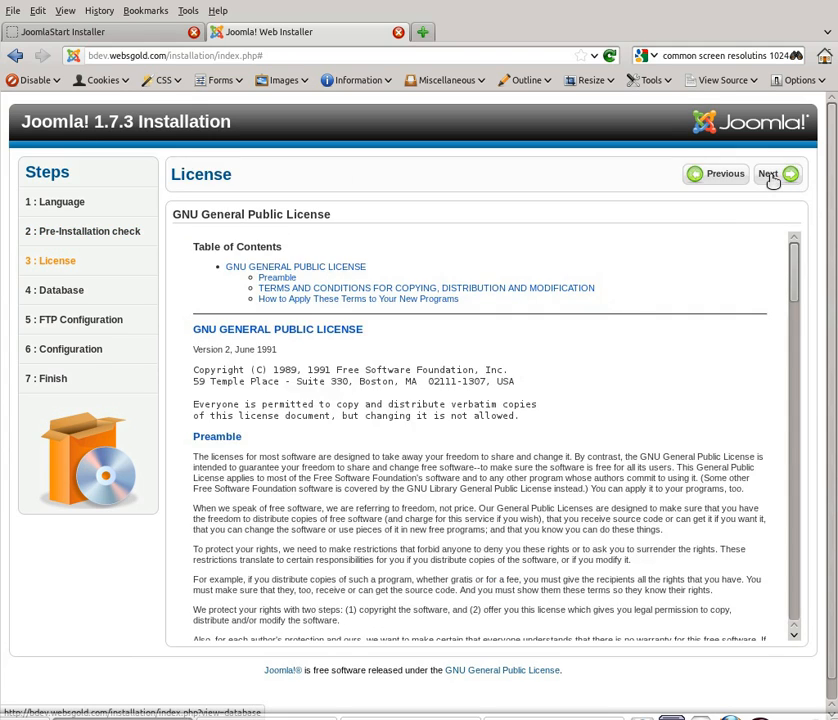
pyautogui.click(772, 178)
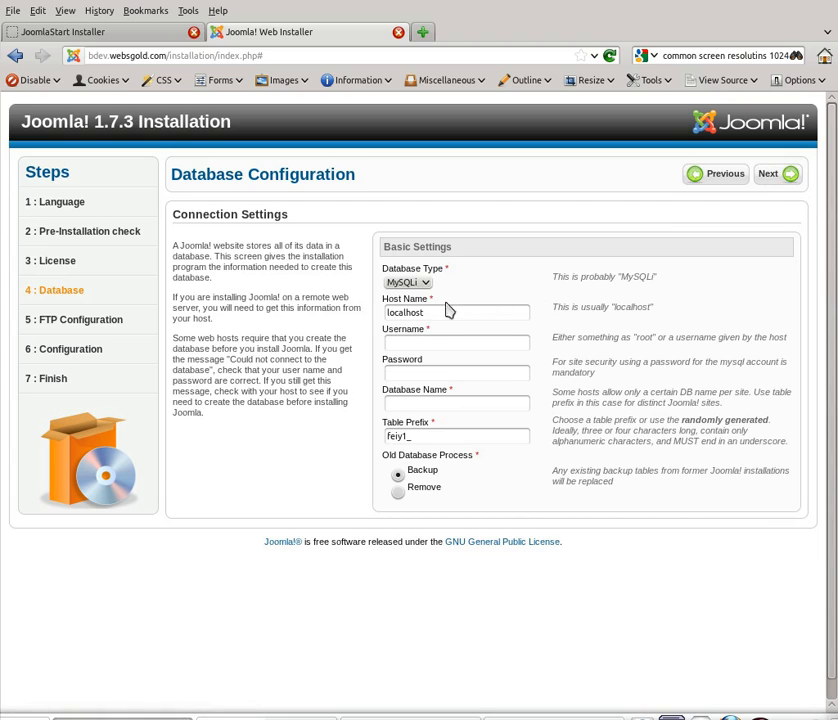
pyautogui.click(410, 285)
pyautogui.click(411, 288)
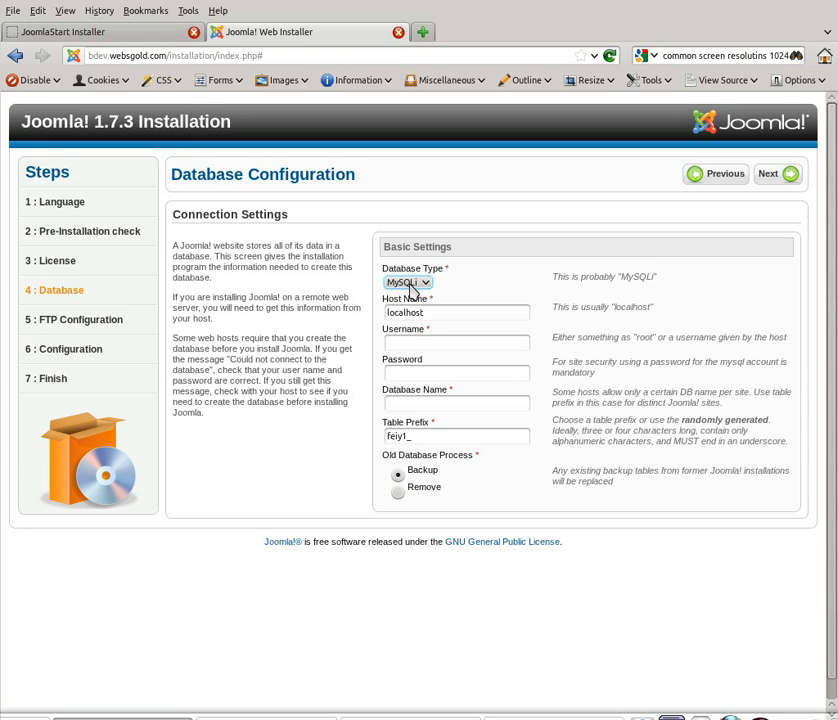
pyautogui.click(411, 287)
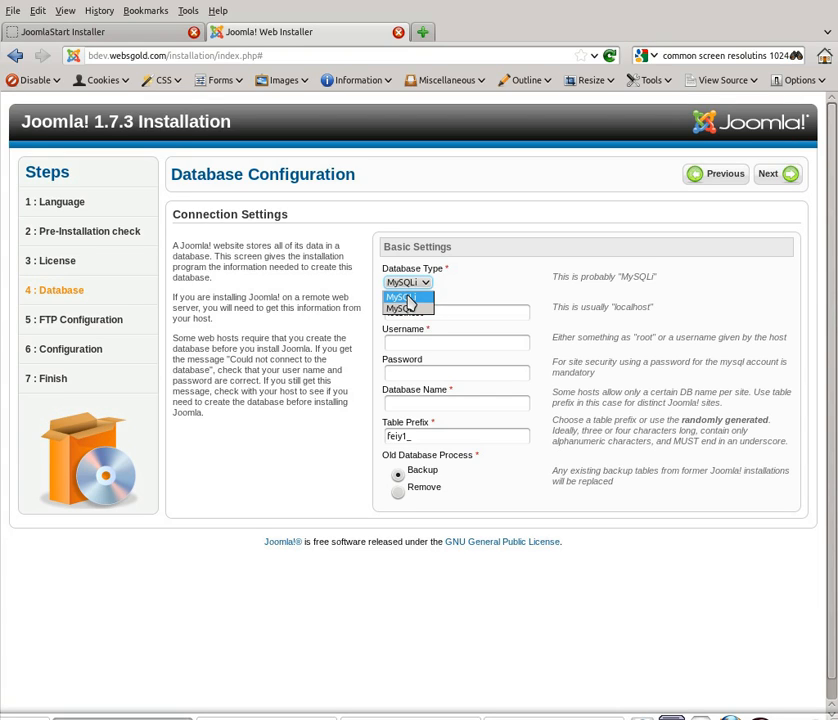
pyautogui.click(408, 309)
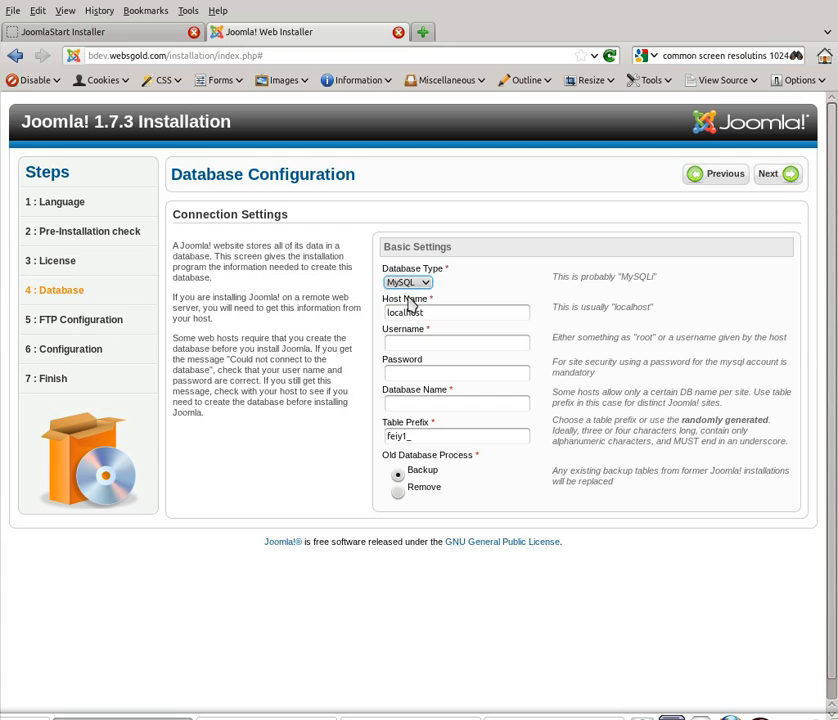
pyautogui.click(410, 282)
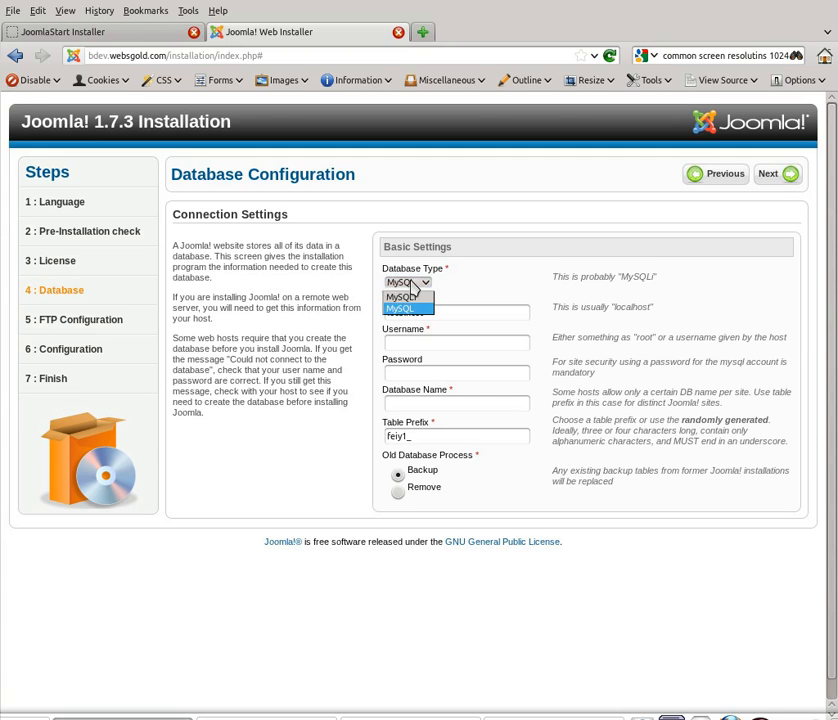
pyautogui.click(400, 297)
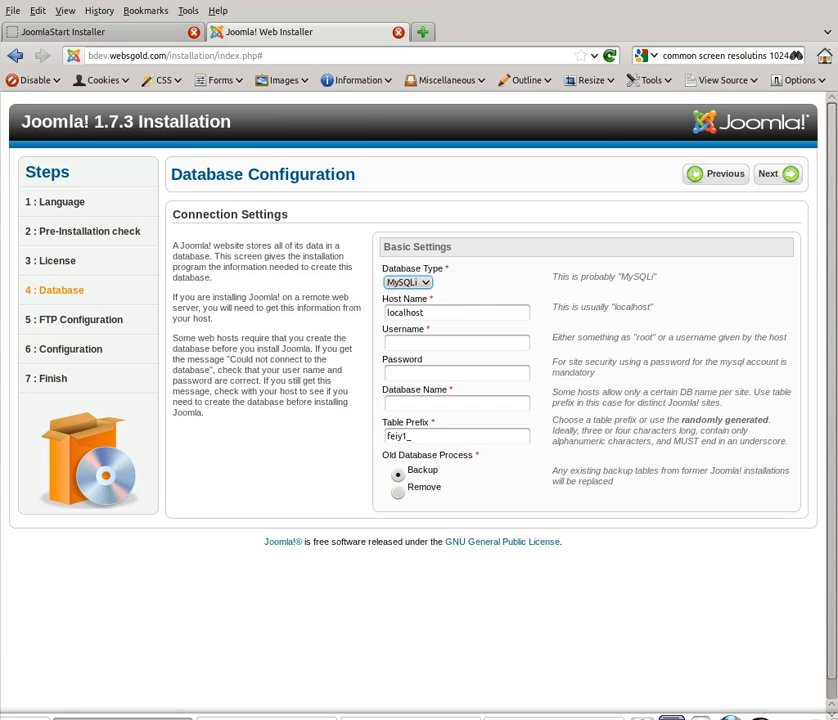
pyautogui.hotkey('alt', 'Tab')
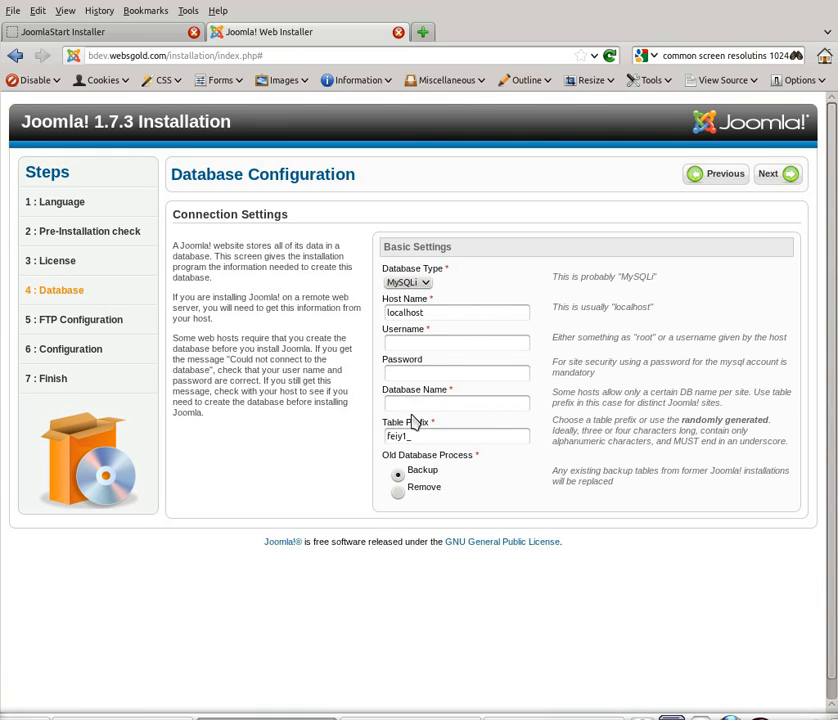
# Step: Enter the database username, database name and the pasted database password
pyautogui.click(429, 342)
pyautogui.write('newdevs')
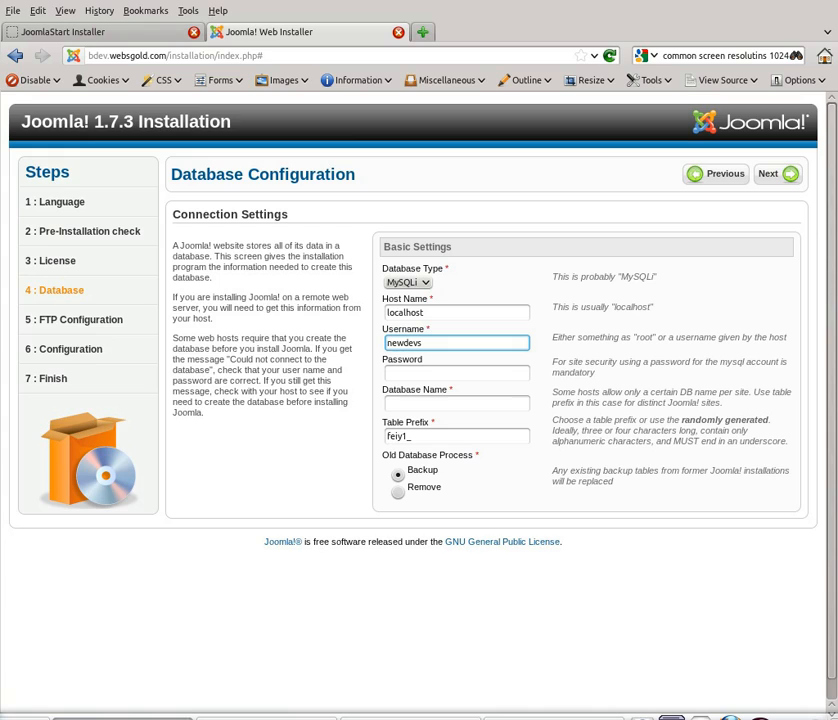
pyautogui.hotkey('alt', 'Tab')
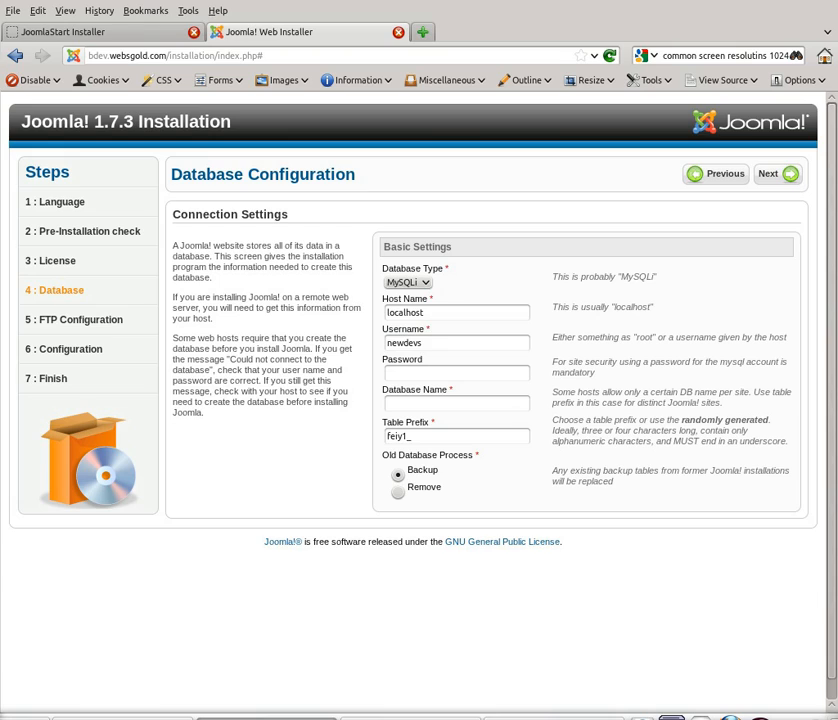
pyautogui.click(421, 404)
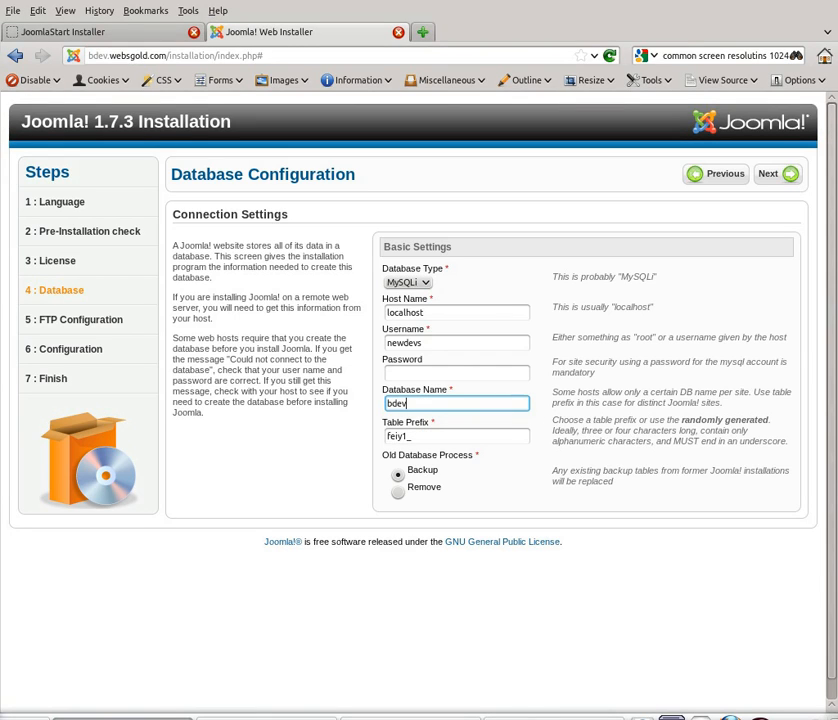
pyautogui.hotkey('alt', 'Tab')
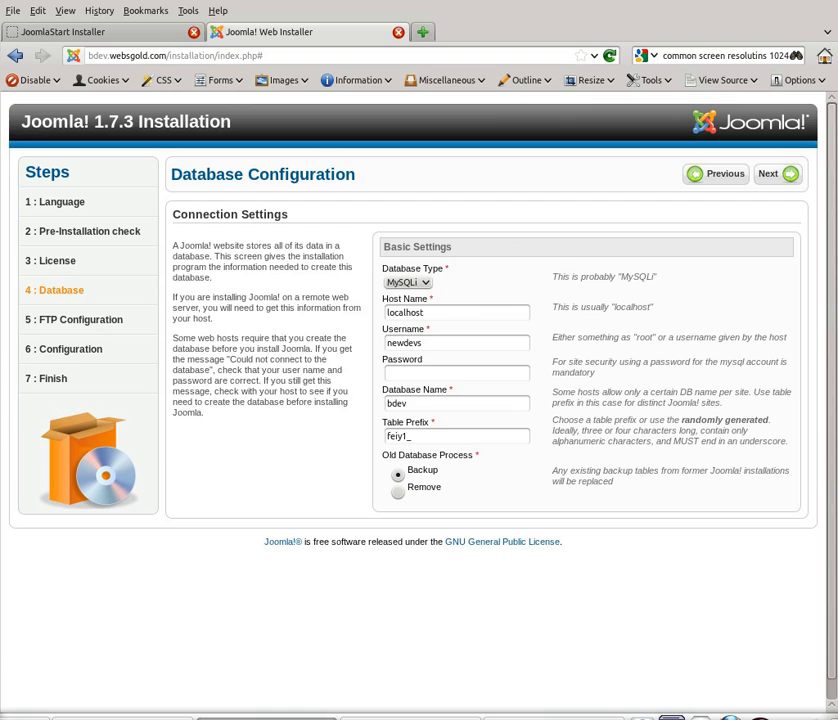
pyautogui.click(425, 374)
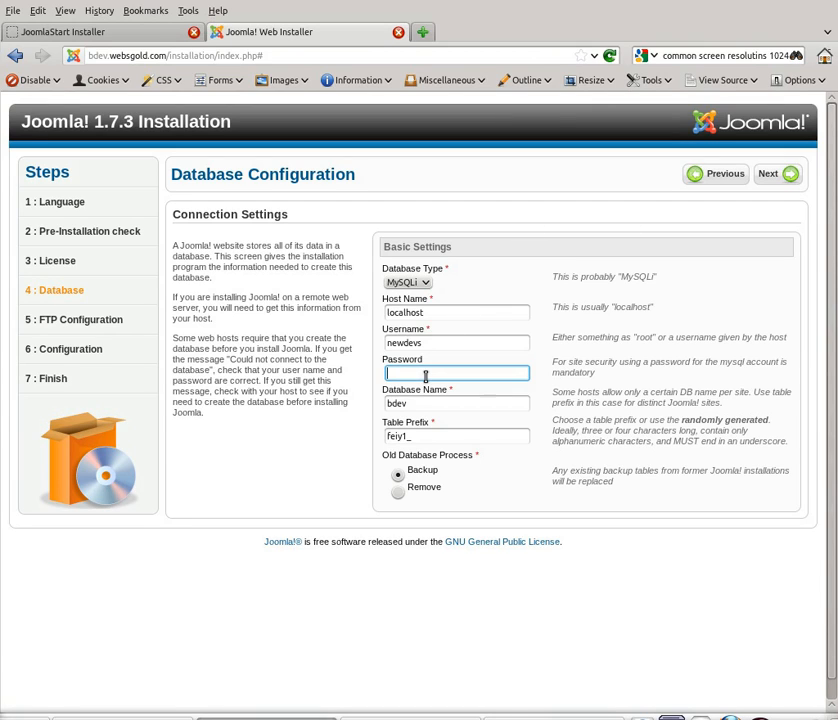
pyautogui.hotkey('ctrl', 'v')
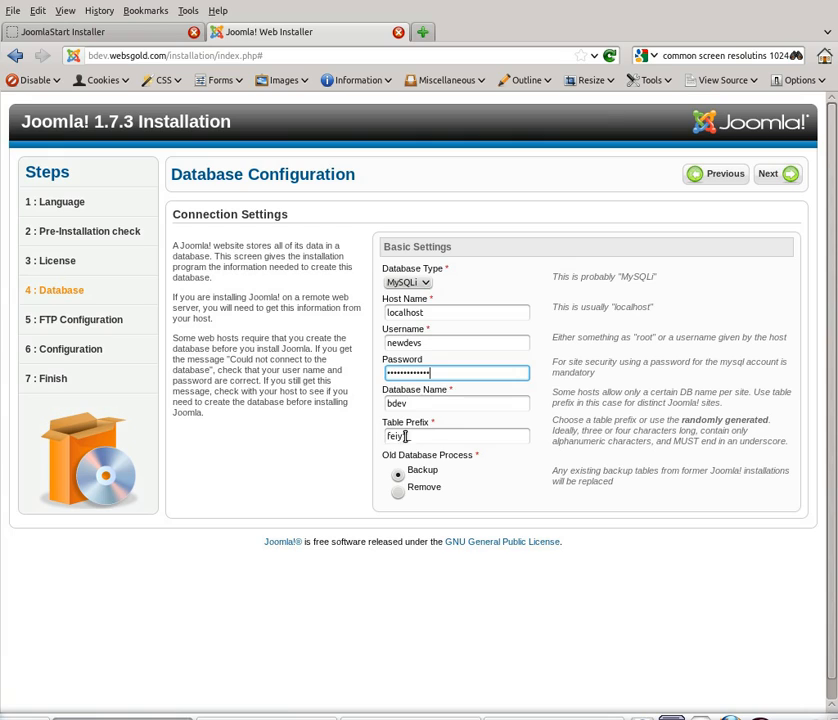
# Step: Change the table prefix to jos_, choose Remove for old tables, and continue to FTP Configuration
pyautogui.click(405, 436)
pyautogui.write('1')
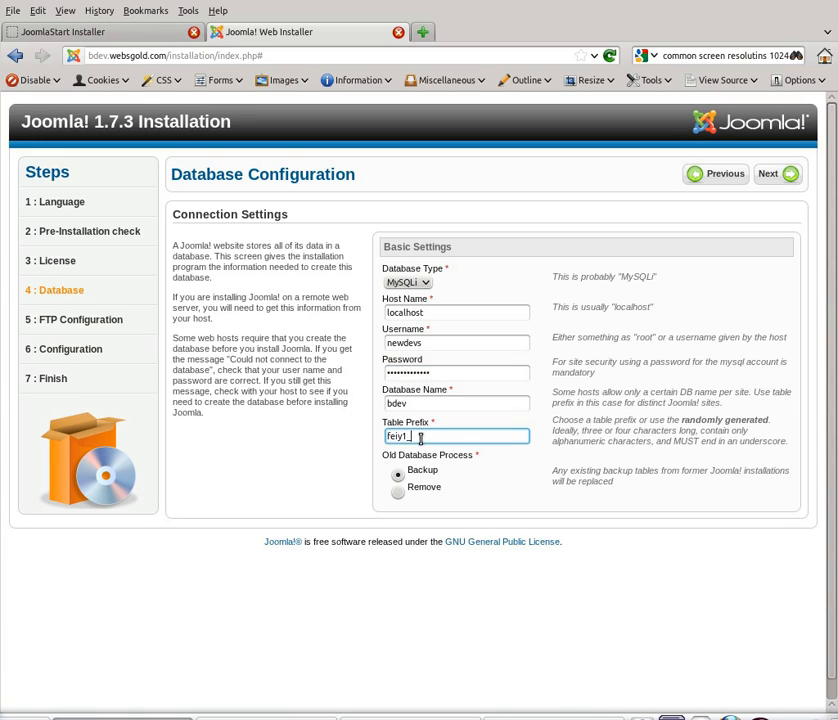
pyautogui.moveTo(468, 438); pyautogui.dragTo(385, 436)
pyautogui.press('BackSpace')
pyautogui.write('jos_')
pyautogui.click(412, 491)
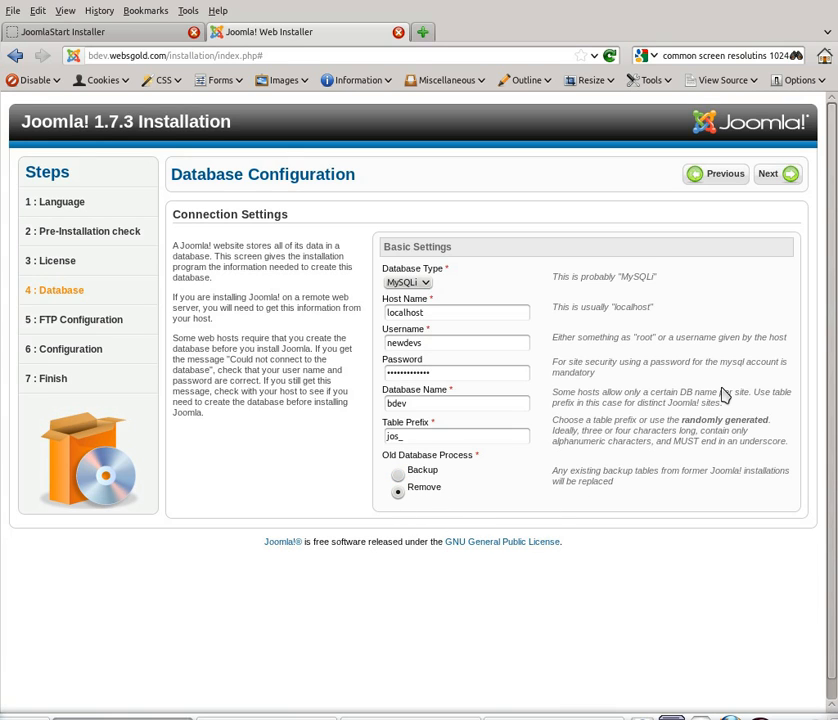
pyautogui.click(770, 181)
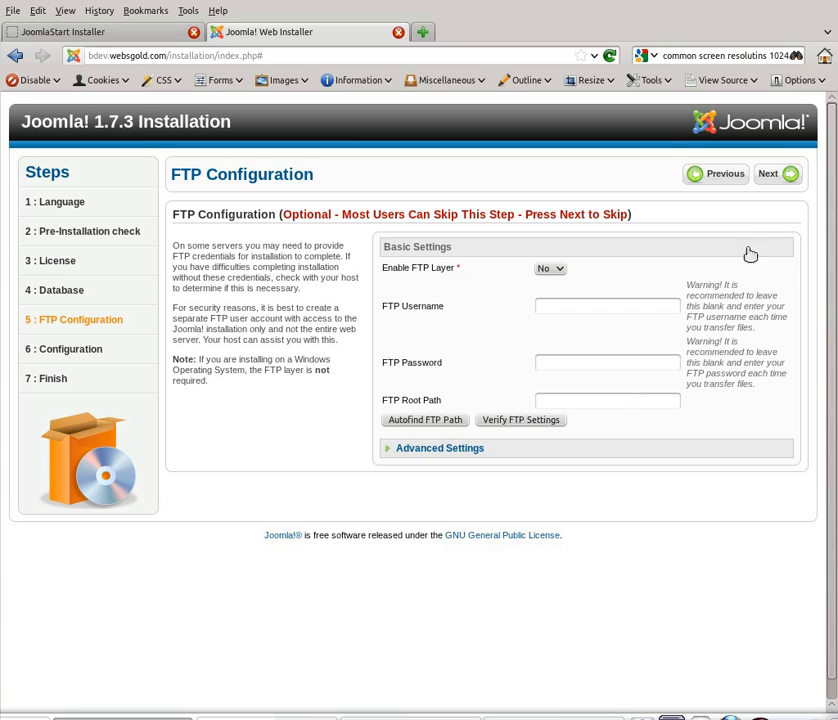
# Step: Skip FTP configuration and set the site name to 'B Dev'
pyautogui.click(774, 181)
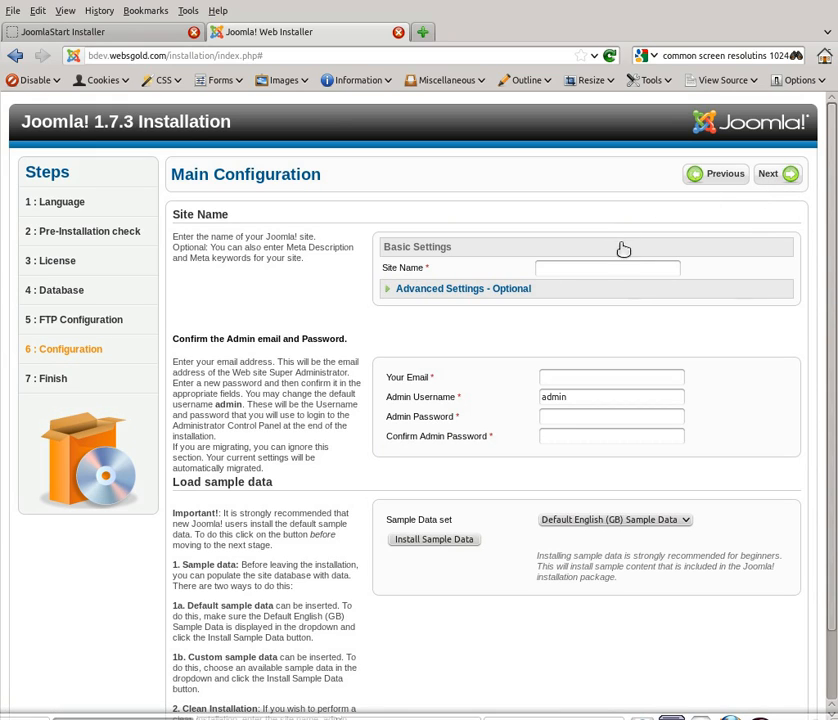
pyautogui.click(593, 266)
pyautogui.write('B Dev')
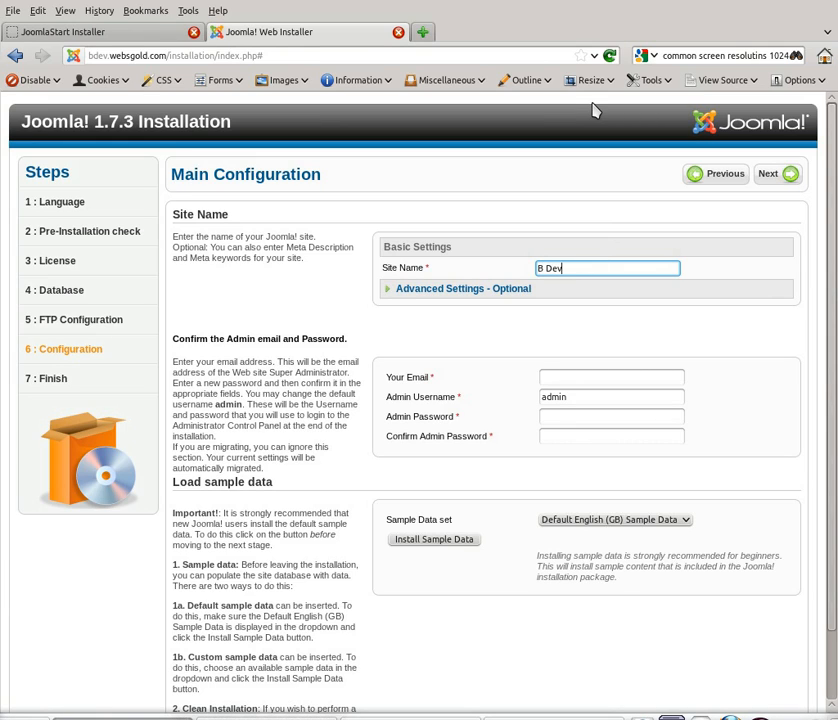
# Step: Enter the admin e-mail and password twice, then install the Default English (GB) sample data
pyautogui.click(574, 381)
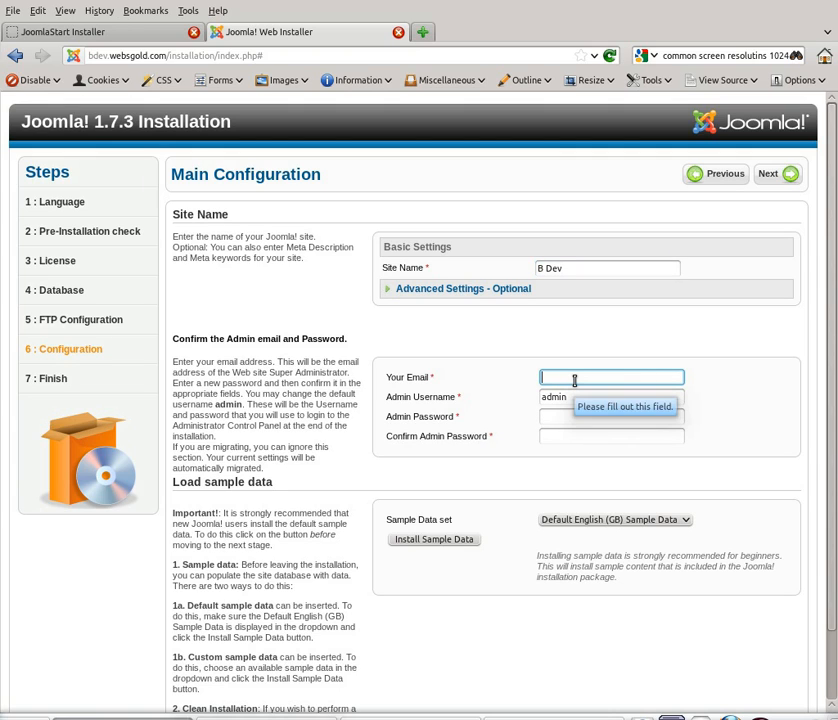
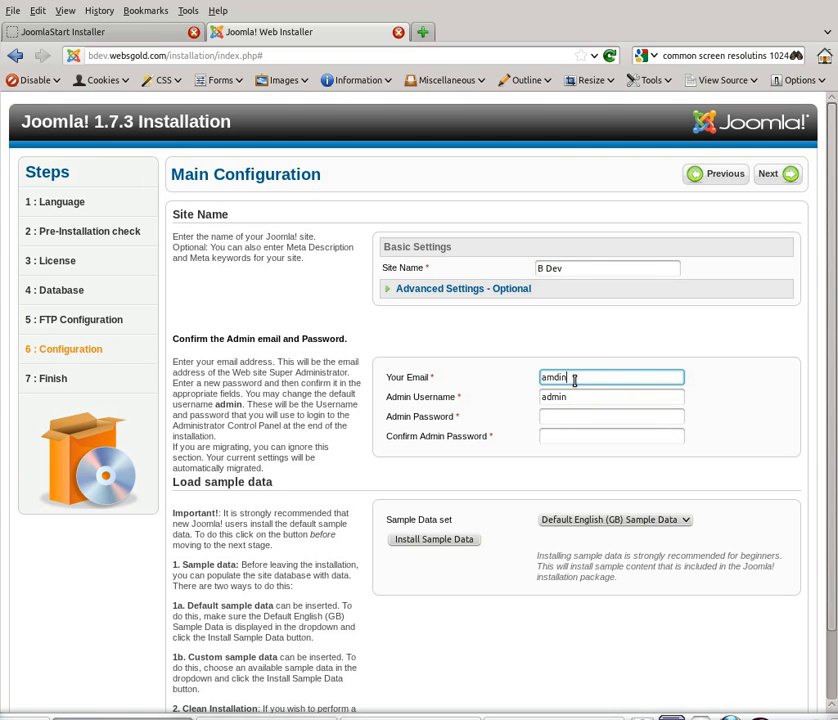
pyautogui.press('Tab')
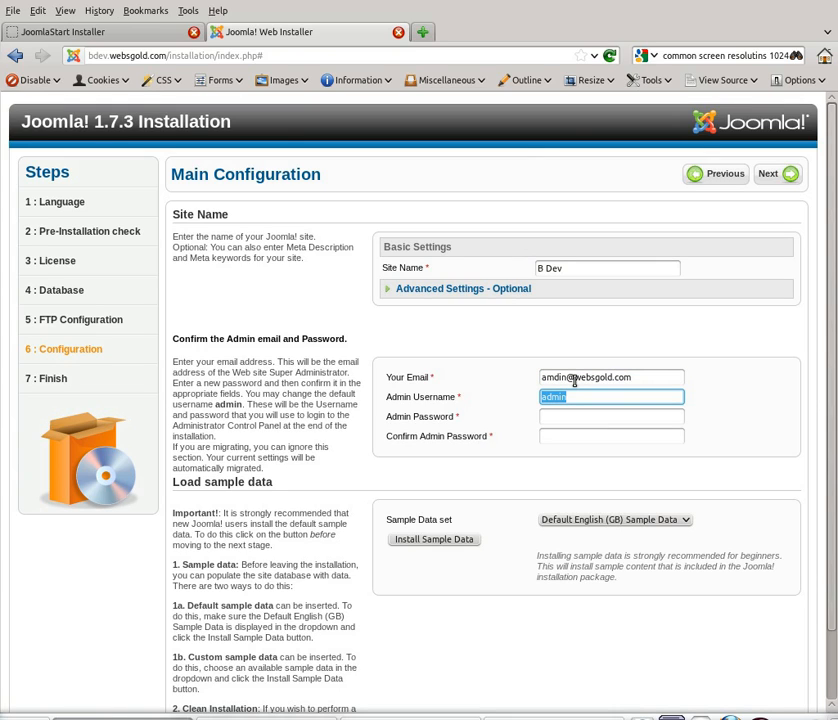
pyautogui.press('Tab')
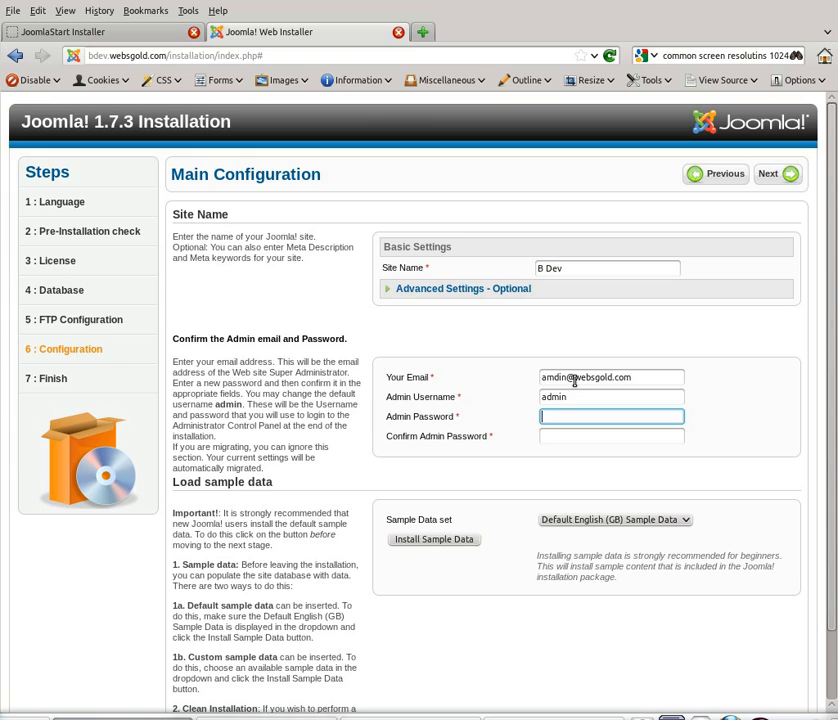
pyautogui.write('***********')
pyautogui.press('Tab')
pyautogui.write('**')
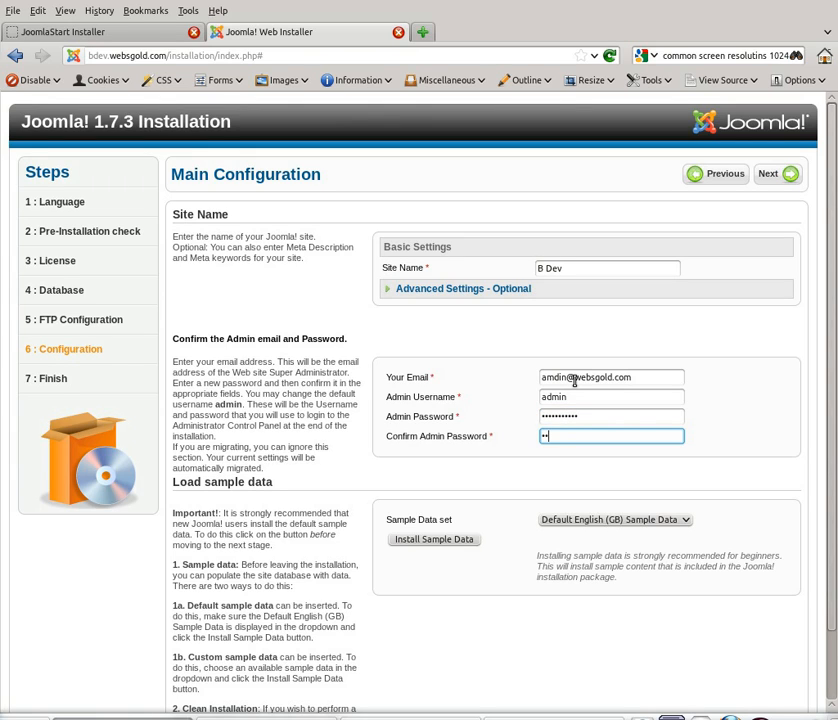
pyautogui.write('*********')
pyautogui.click(436, 540)
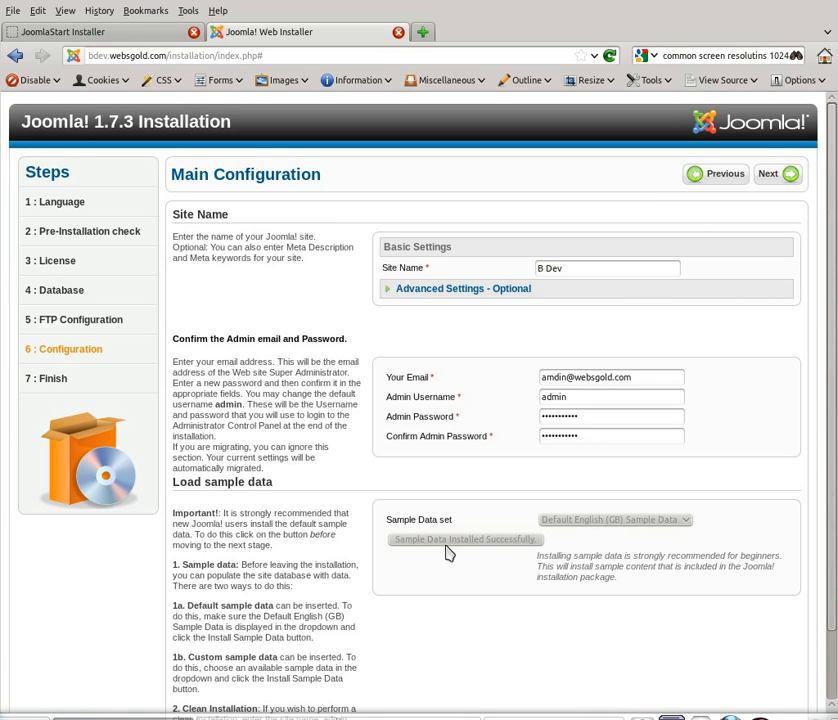
# Step: Finish the installation, remove the installation folder, and go to the Administrator login
pyautogui.click(769, 178)
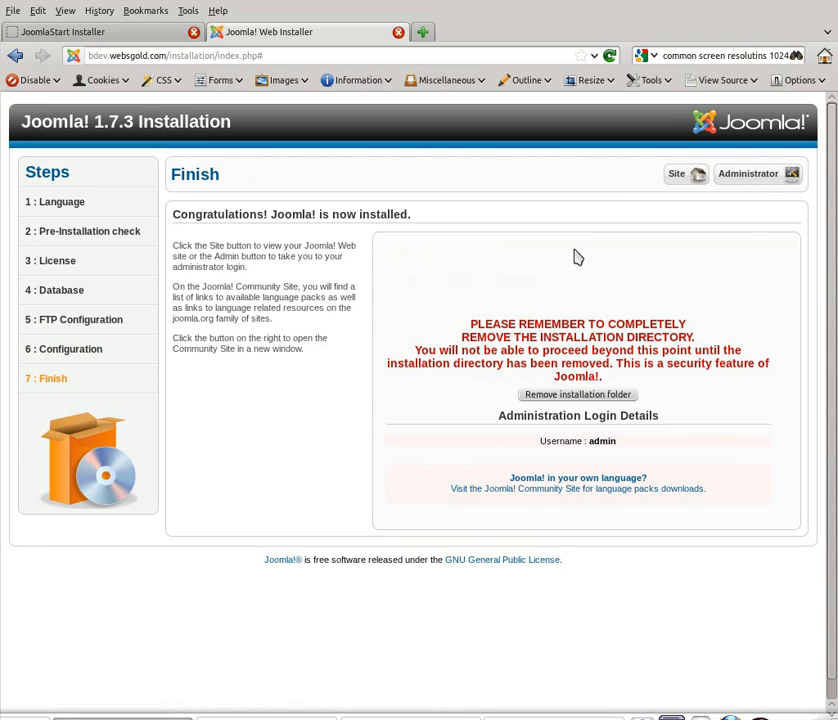
pyautogui.click(580, 395)
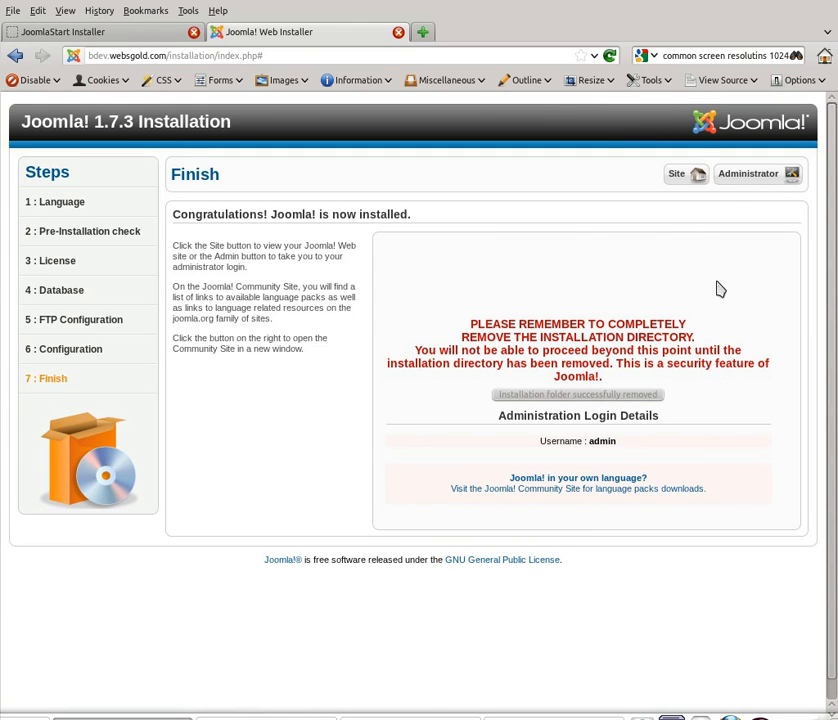
pyautogui.click(736, 175)
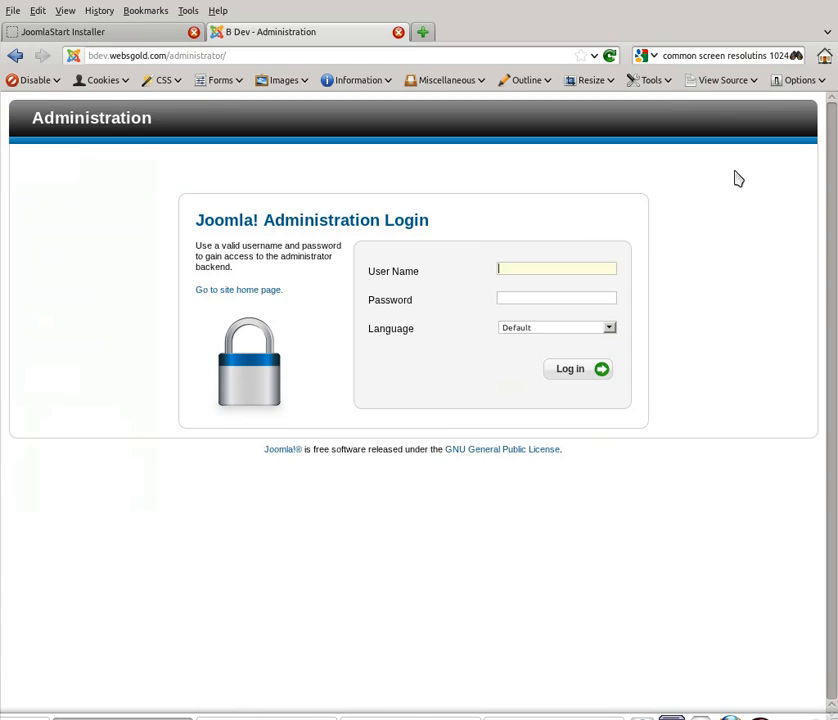
# Step: Fill the login form with username admin and the admin password
pyautogui.click(542, 268)
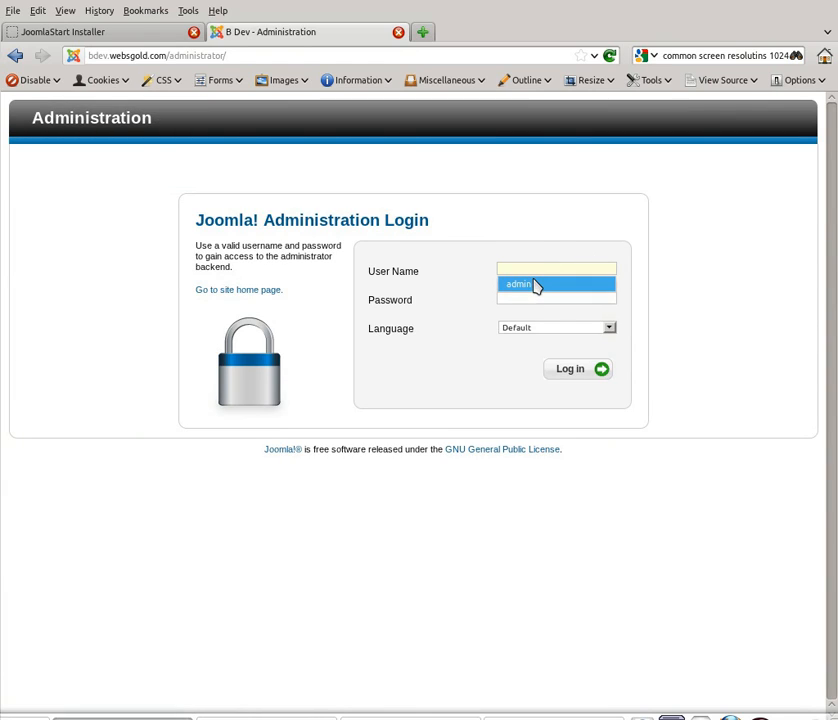
pyautogui.click(536, 285)
pyautogui.click(542, 297)
pyautogui.write('123')
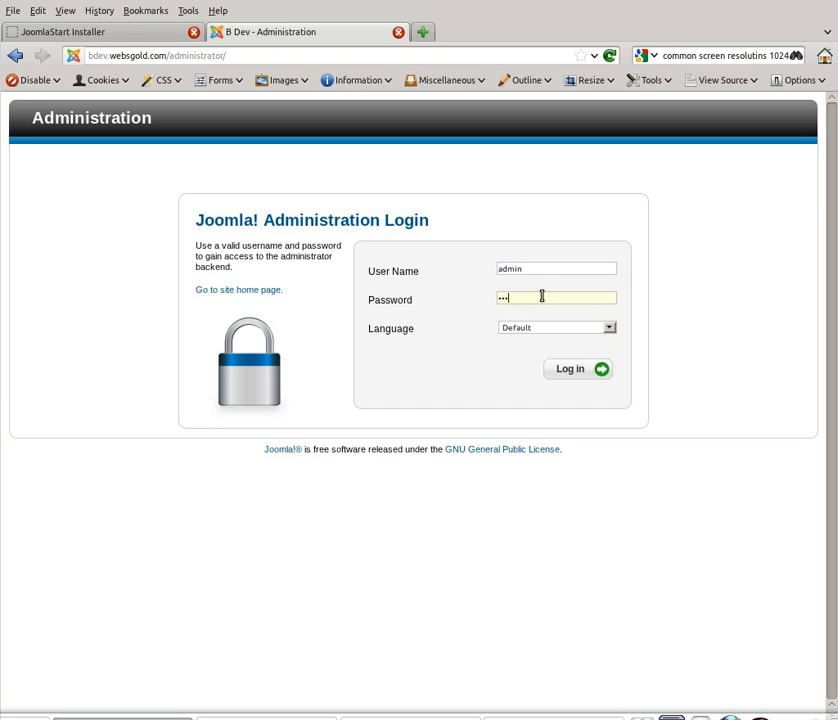
pyautogui.write('45678910')
# Step: Log in, let the browser remember the password, and browse the site's sample-data home page
pyautogui.click(562, 373)
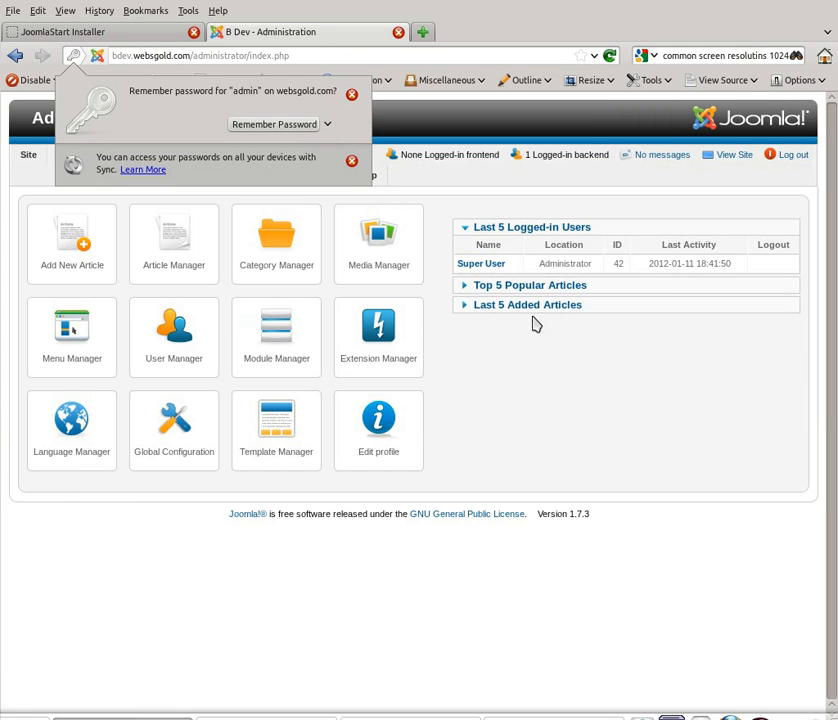
pyautogui.click(287, 128)
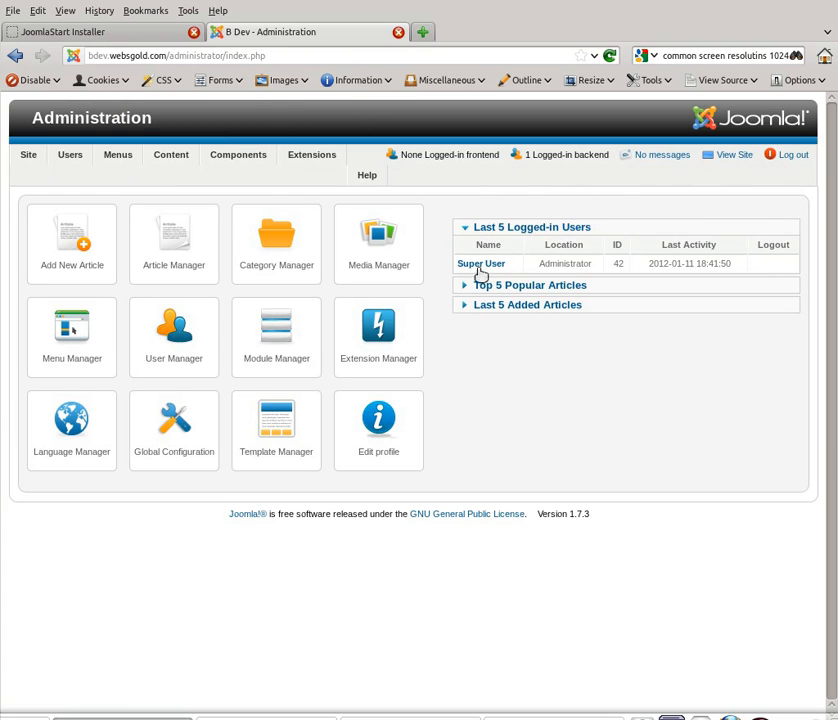
pyautogui.click(726, 157)
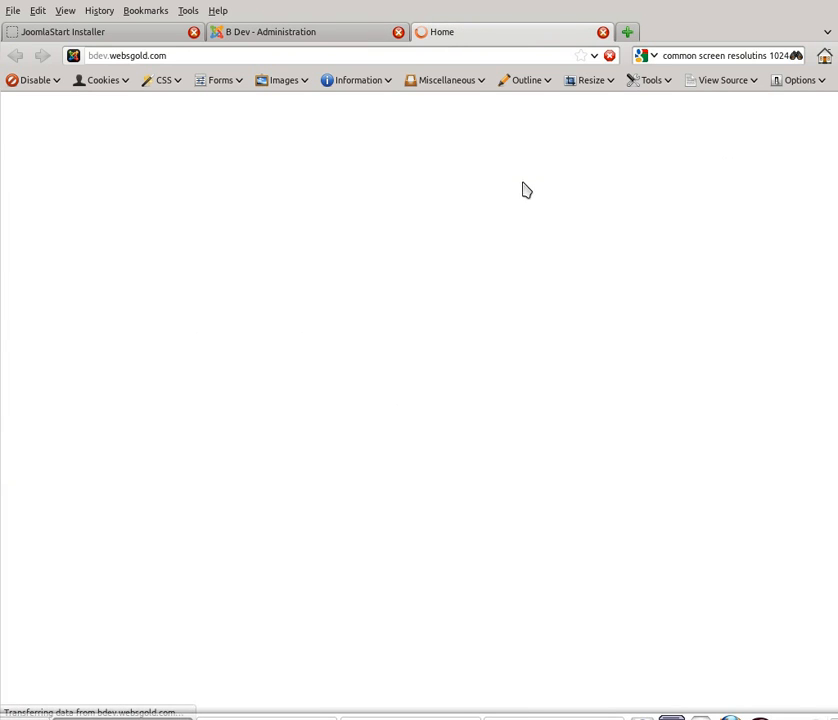
pyautogui.scroll(-1, 427, 391)
pyautogui.scroll(-5, 428, 395)
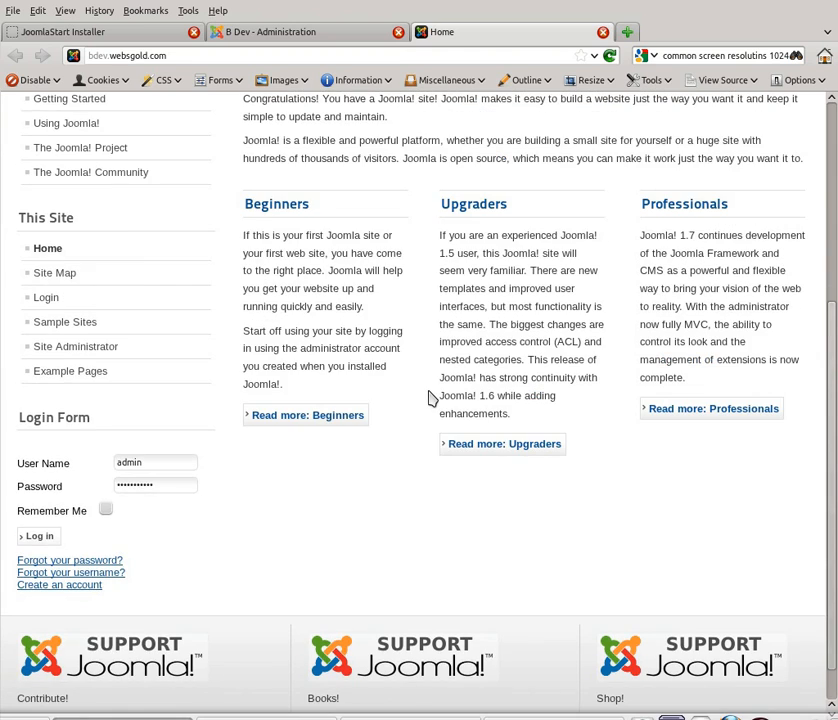
pyautogui.scroll(6, 431, 396)
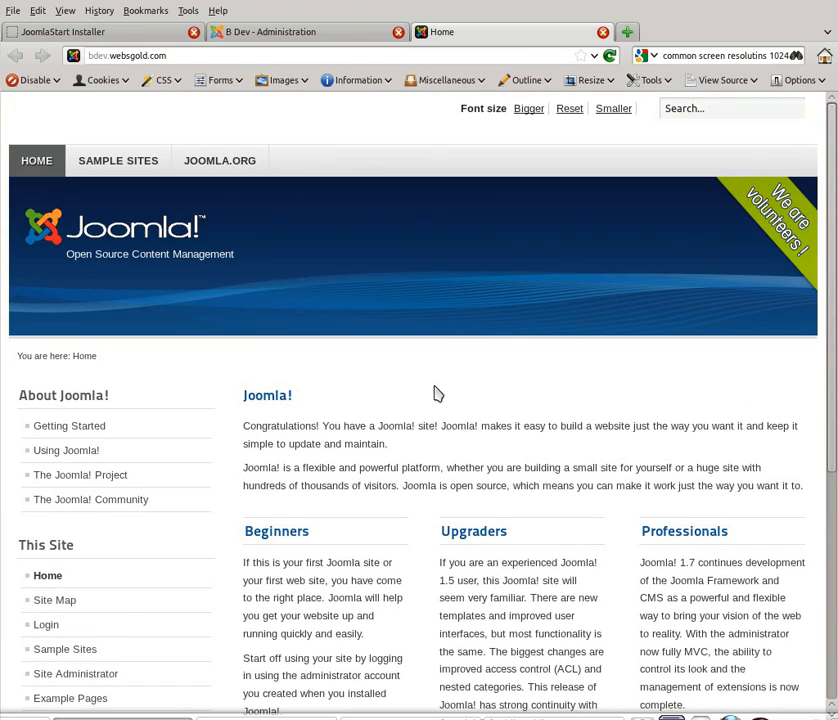